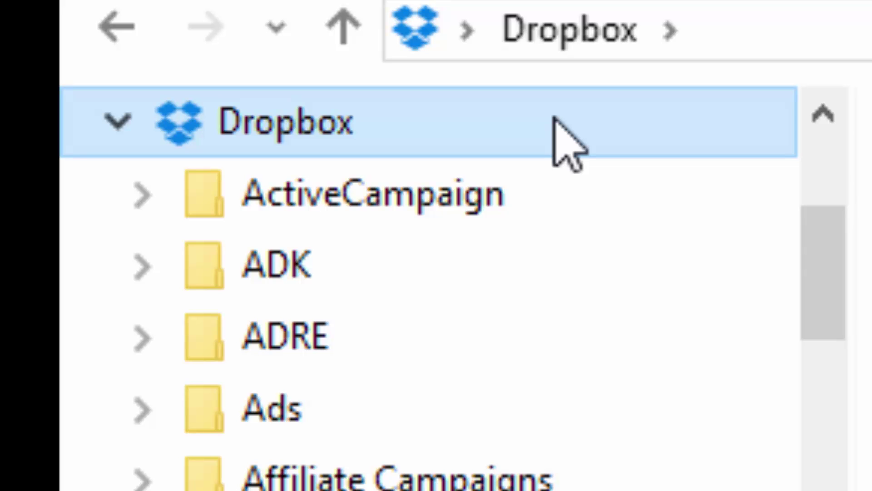
# Inside Dropbox, make a folder called Video_Projects_Sample, fixing the typos while naming, and enter it.
pyautogui.click(555, 30)
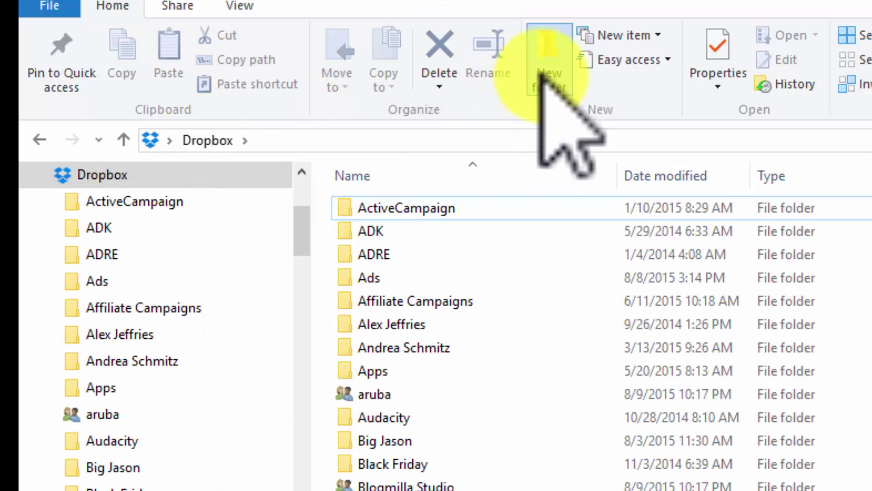
pyautogui.press('End')
pyautogui.hotkey('ctrl', 'shift', 'n')
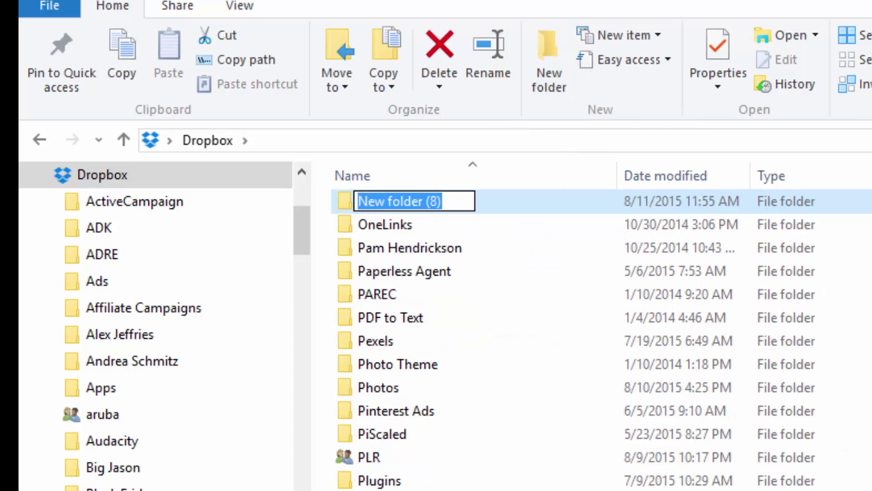
pyautogui.write('Vie')
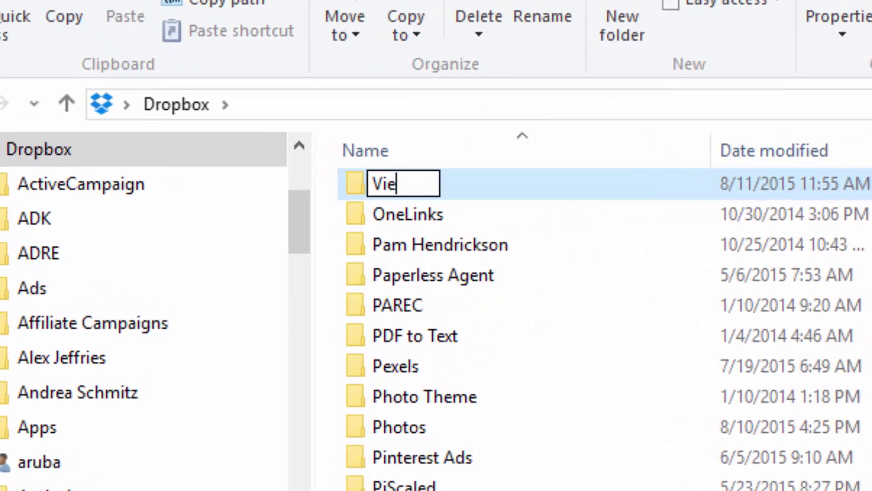
pyautogui.press('BackSpace')
pyautogui.write('deo')
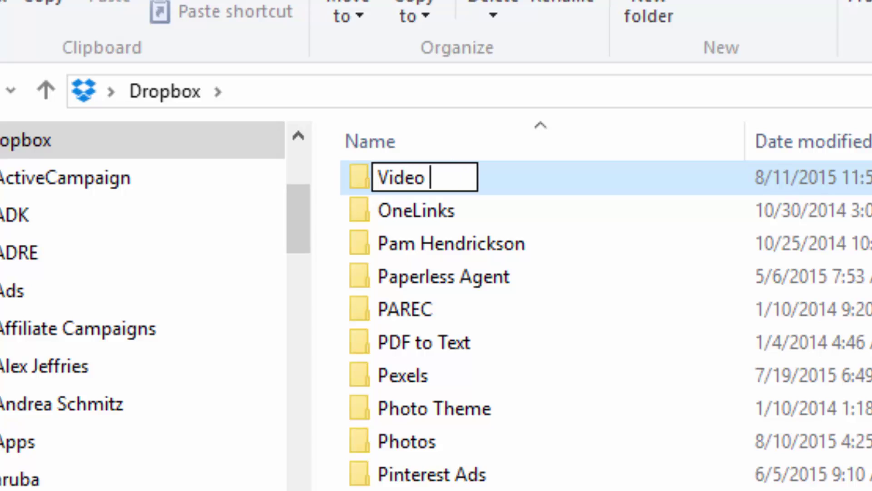
pyautogui.write(' P')
pyautogui.press('BackSpace')
pyautogui.press('BackSpace')
pyautogui.write('_Projects')
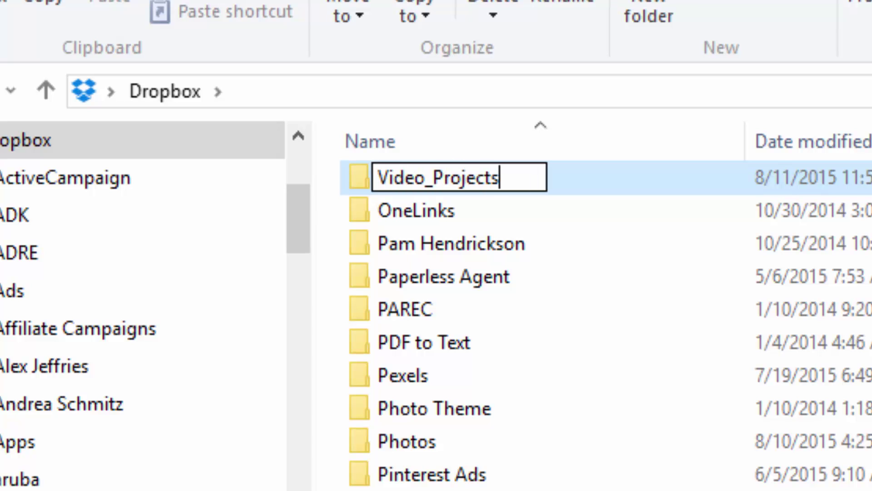
pyautogui.write('_Sample')
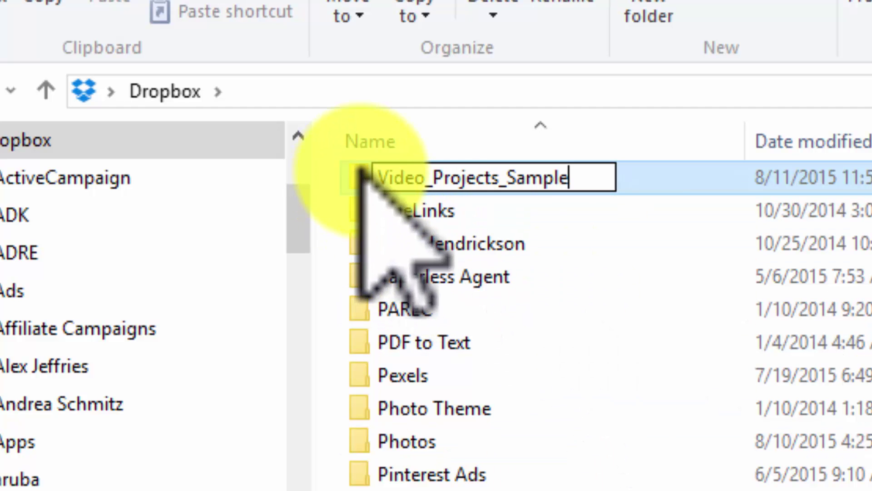
pyautogui.press('Return')
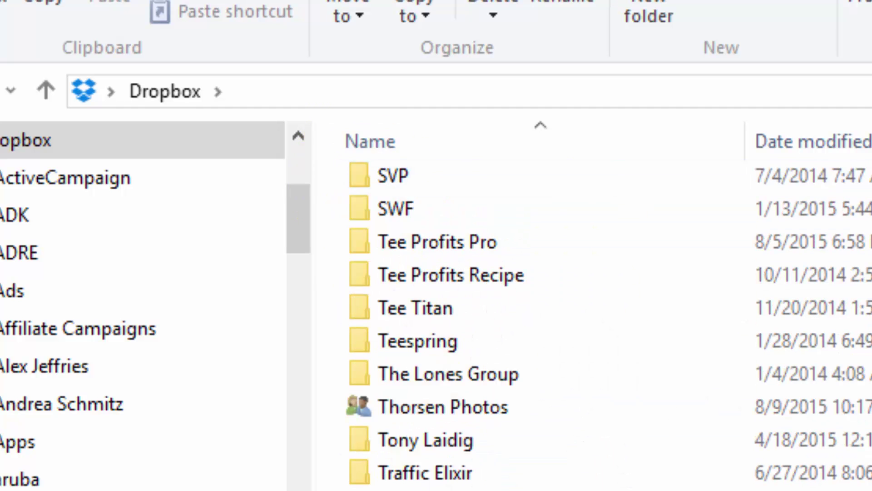
pyautogui.press('Return')
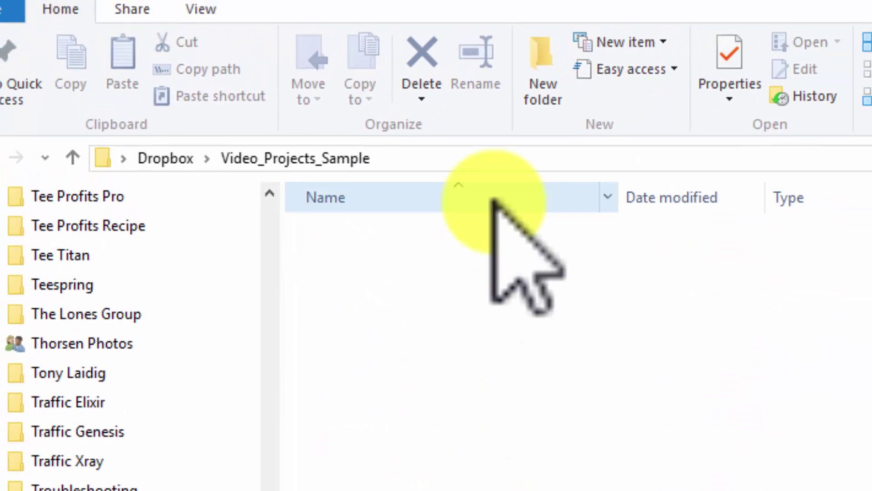
# Create a folder named Client in Video_Projects_Sample and open it.
pyautogui.click(539, 69)
pyautogui.write('Client')
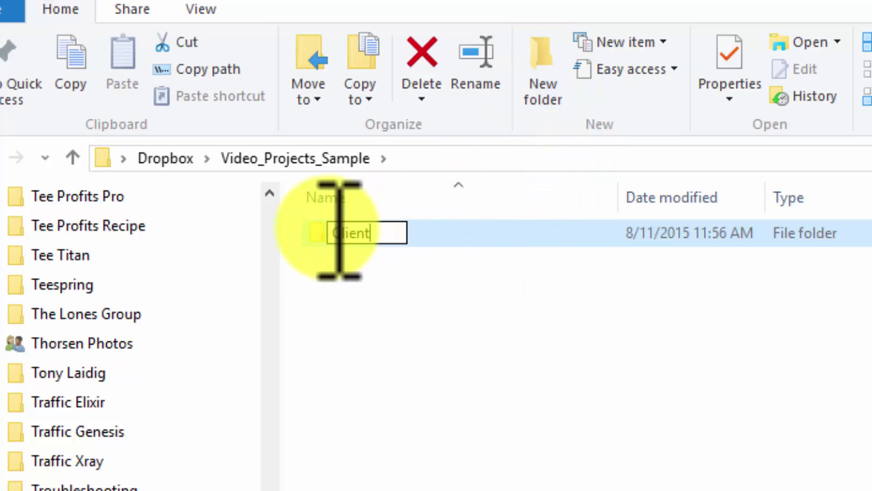
pyautogui.click(317, 232)
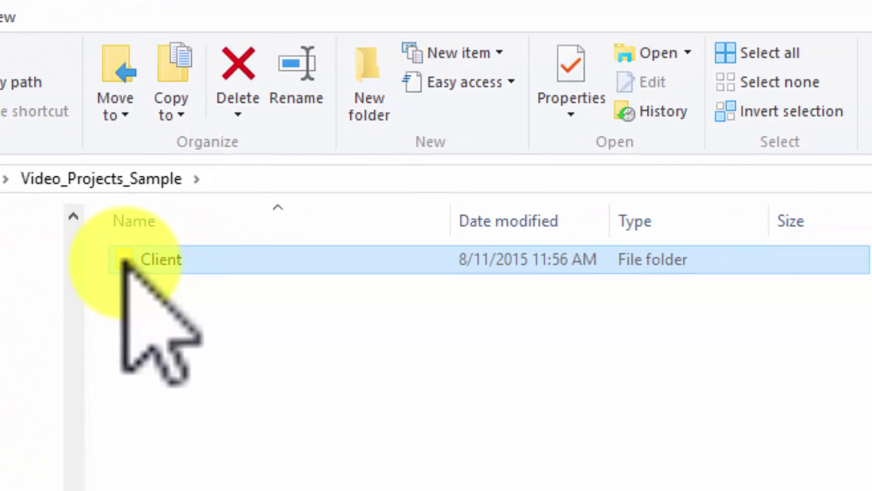
pyautogui.doubleClick(124, 261)
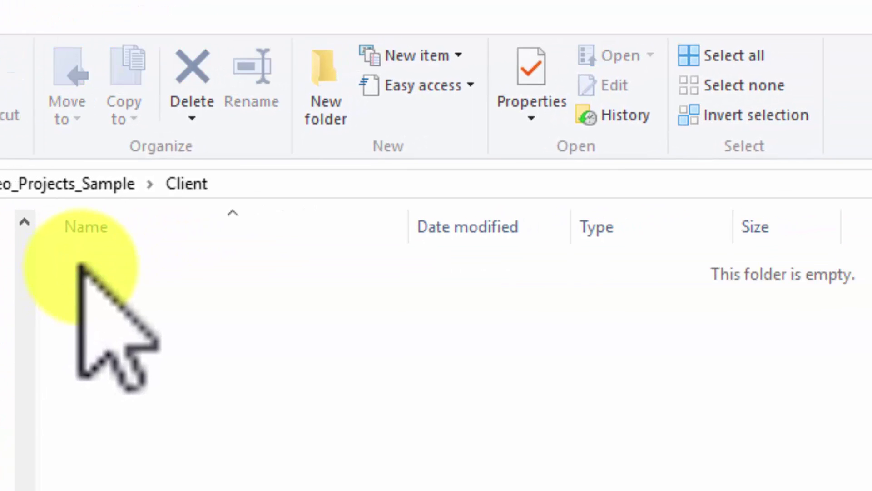
# Add two subfolders, ClientA and ClientB, inside Client.
pyautogui.click(326, 99)
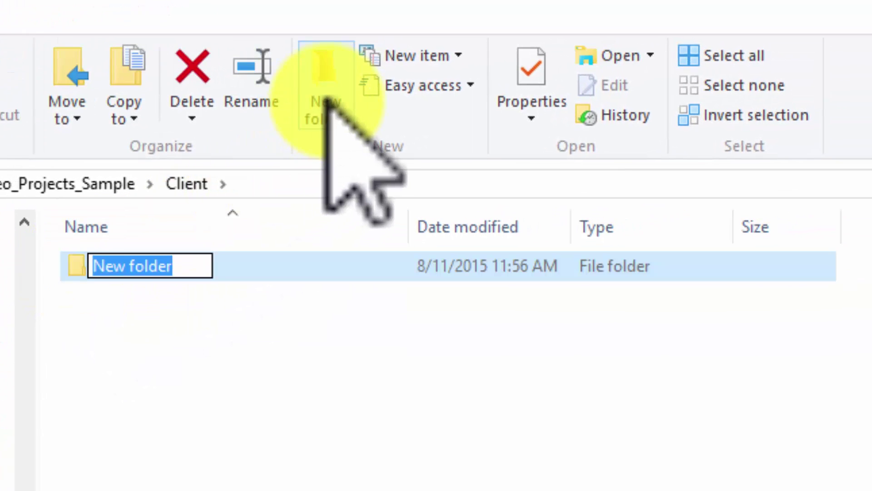
pyautogui.write('Client A')
pyautogui.press('BackSpace')
pyautogui.press('BackSpace')
pyautogui.write('A')
pyautogui.press('Return')
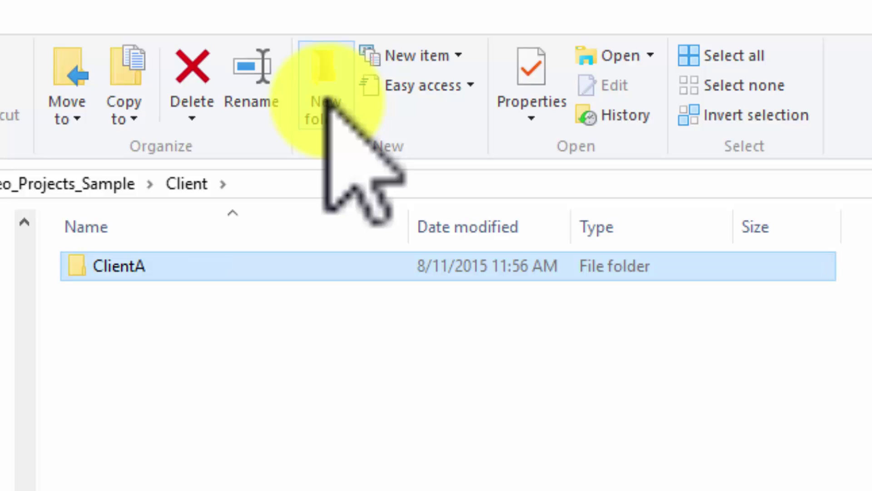
pyautogui.click(326, 99)
pyautogui.write('Clien')
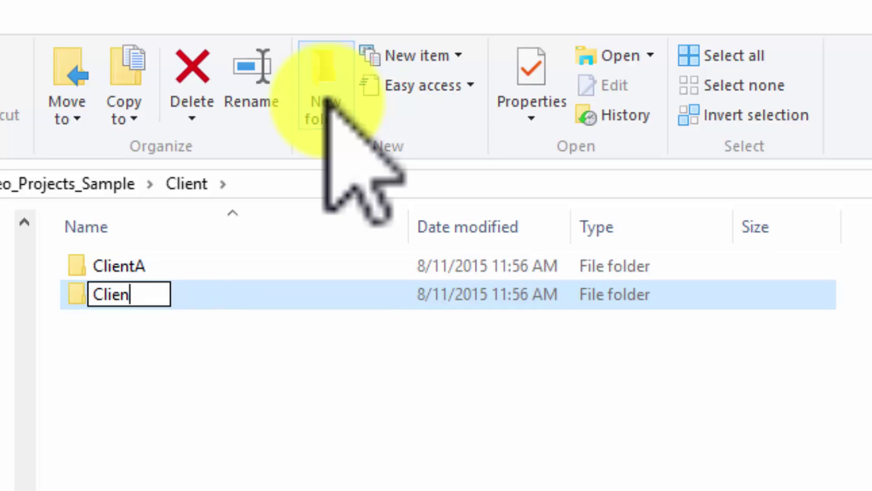
pyautogui.write('tB')
pyautogui.press('Return')
# Add Tutorial_Videos and Video_Memes folders beside Client, then check Client's two subfolders.
pyautogui.click(80, 180)
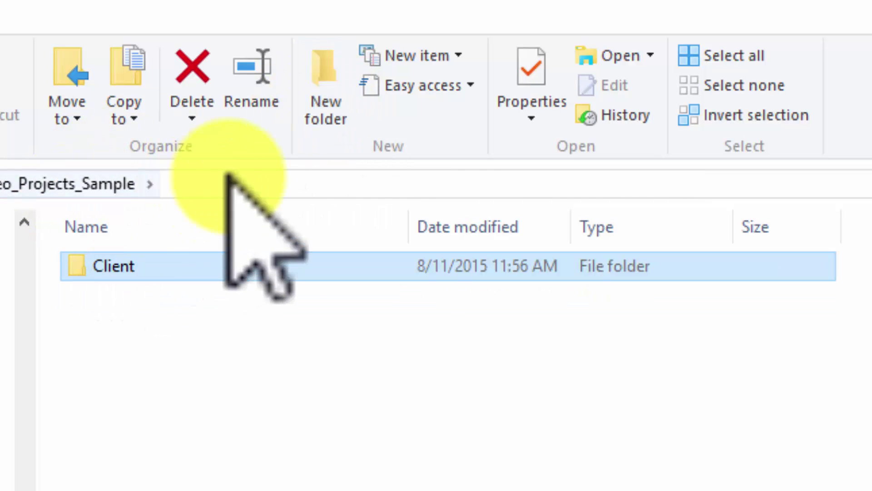
pyautogui.click(323, 82)
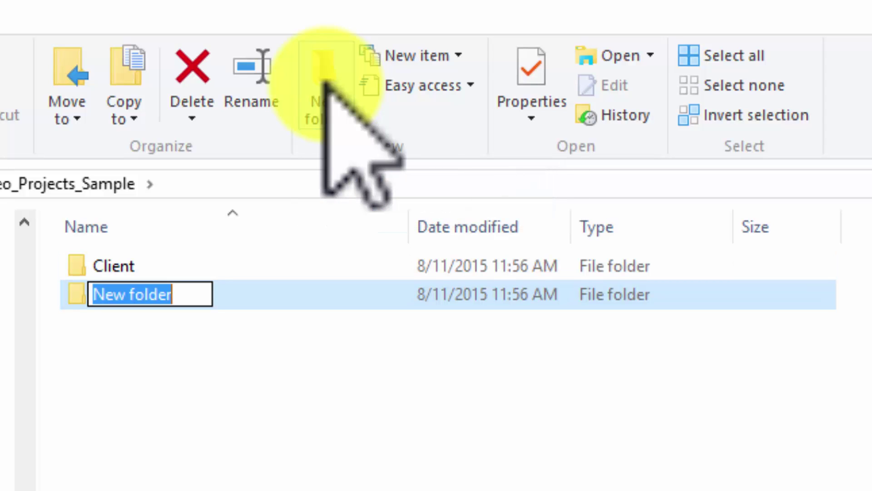
pyautogui.write('Tutorial_Vid')
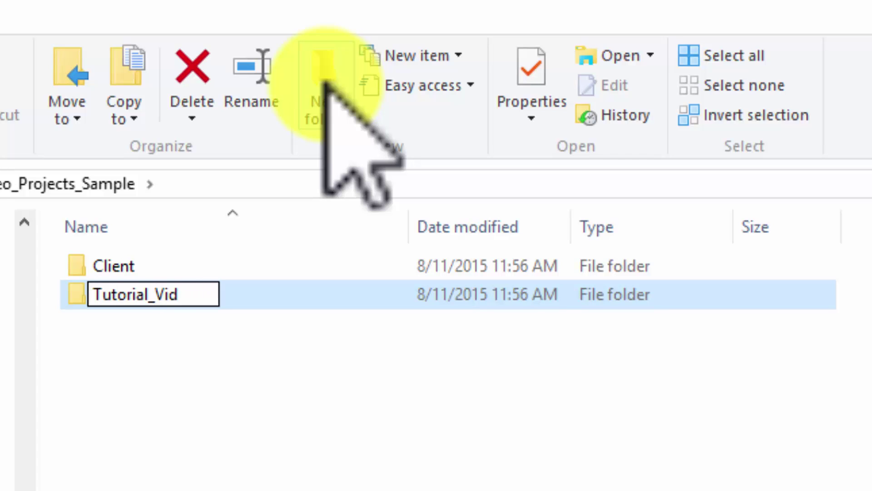
pyautogui.write('eos')
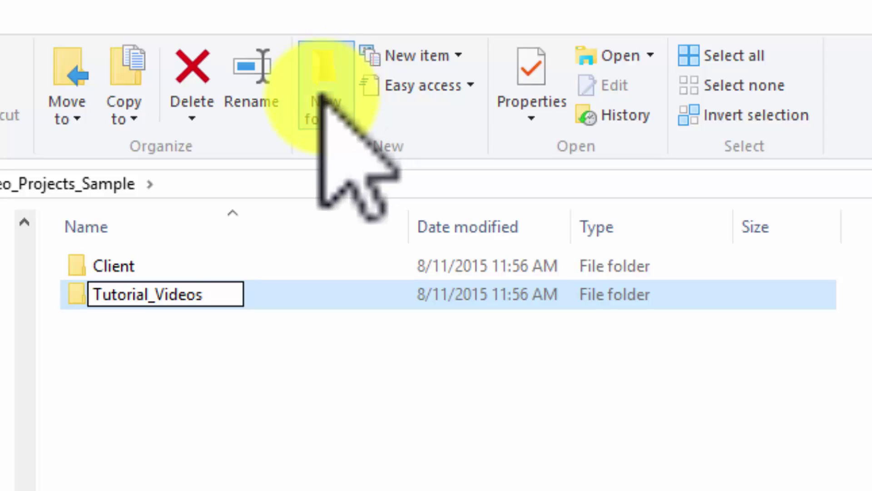
pyautogui.click(323, 85)
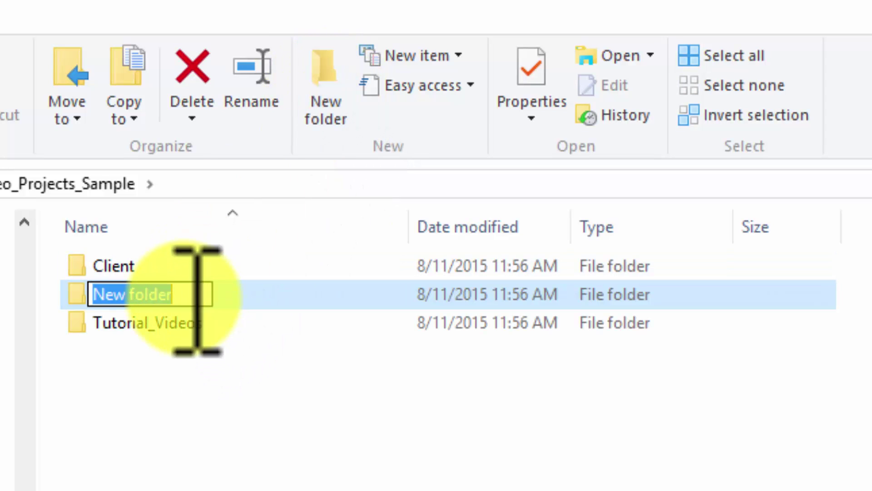
pyautogui.write('Vid')
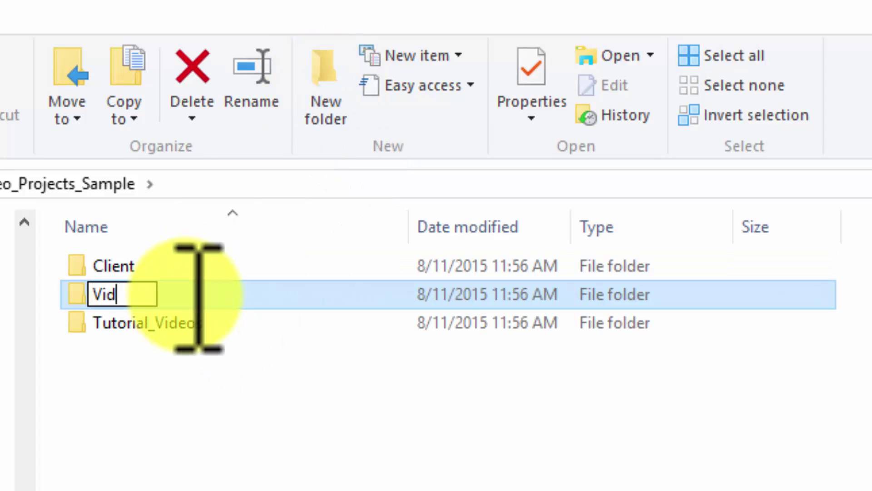
pyautogui.write('eo_Memem')
pyautogui.press('BackSpace')
pyautogui.write('s')
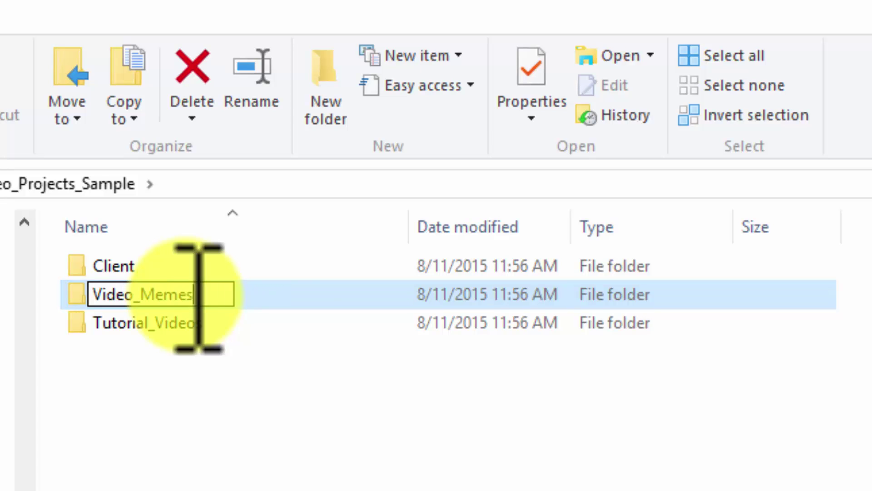
pyautogui.click(253, 360)
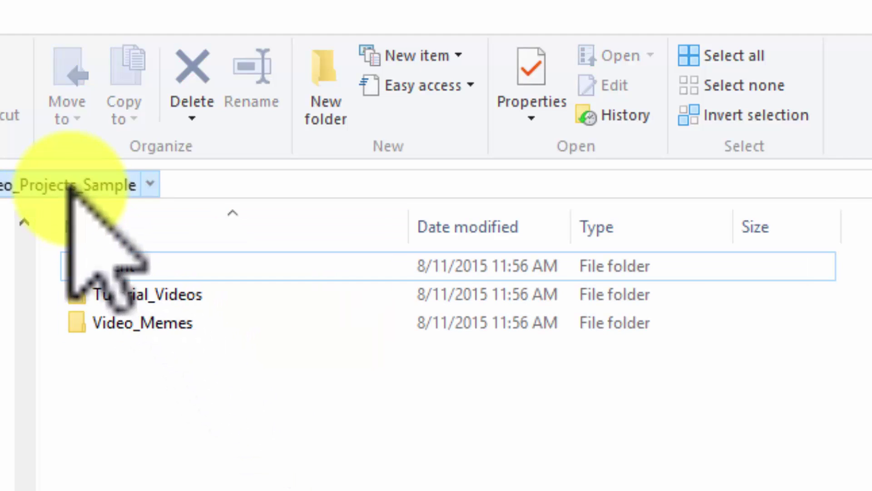
pyautogui.doubleClick(87, 266)
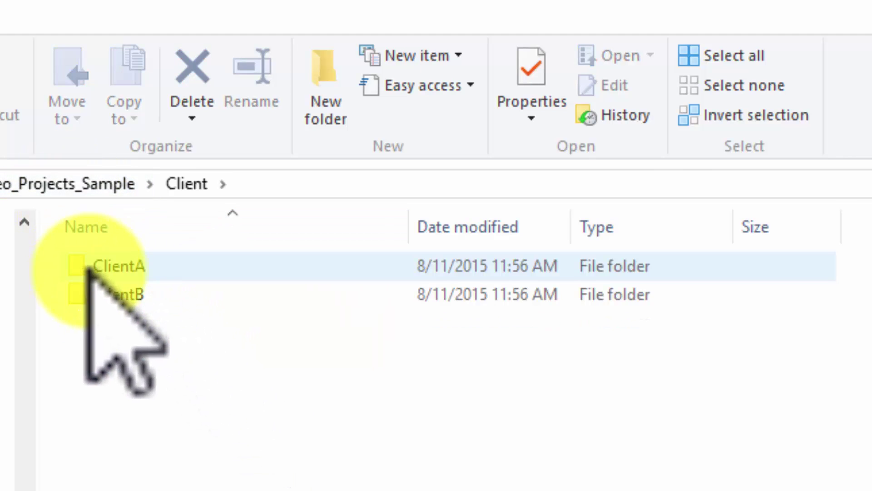
pyautogui.click(98, 186)
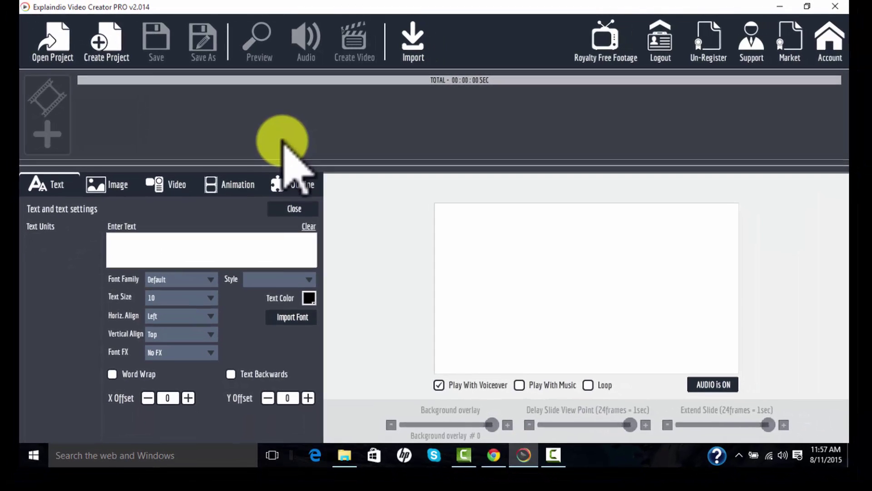
# Create a new Explaindio project named CllientAProposal.
pyautogui.click(102, 43)
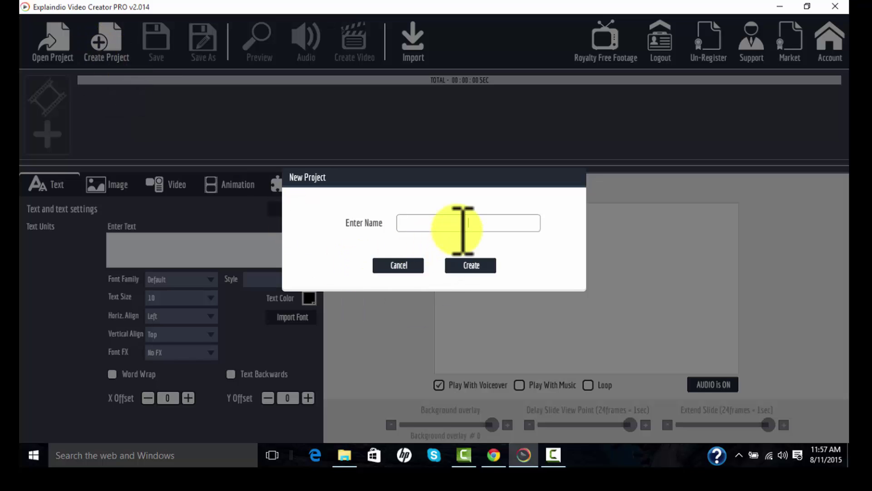
pyautogui.write('q')
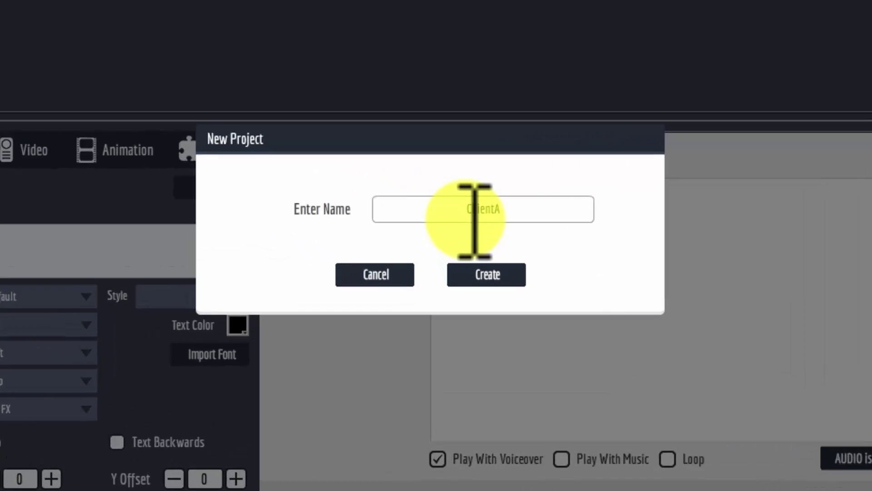
pyautogui.write('APro')
pyautogui.write('posal')
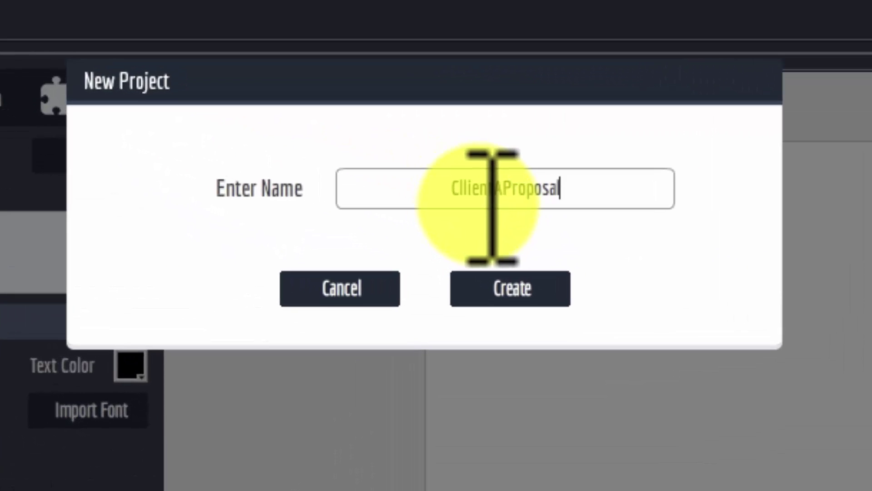
pyautogui.click(510, 288)
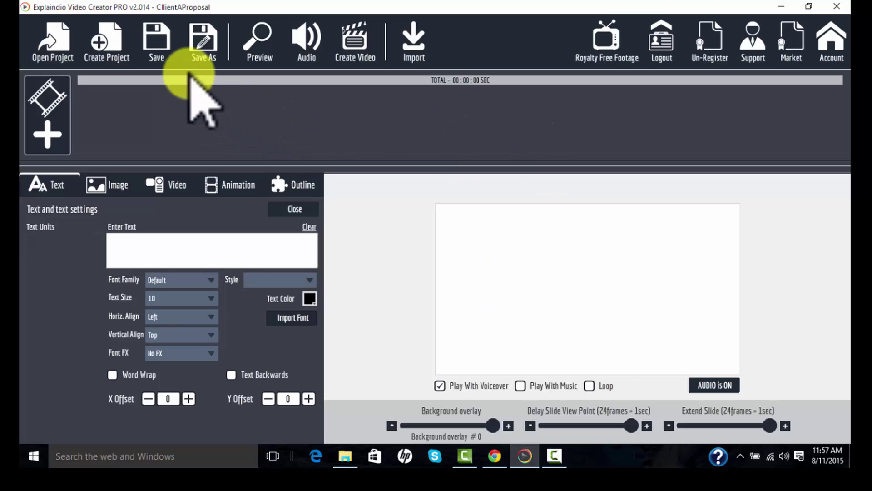
# Save the project as Proposal under Dropbox\Video_Projects_Sample\Client\ClientA.
pyautogui.click(200, 40)
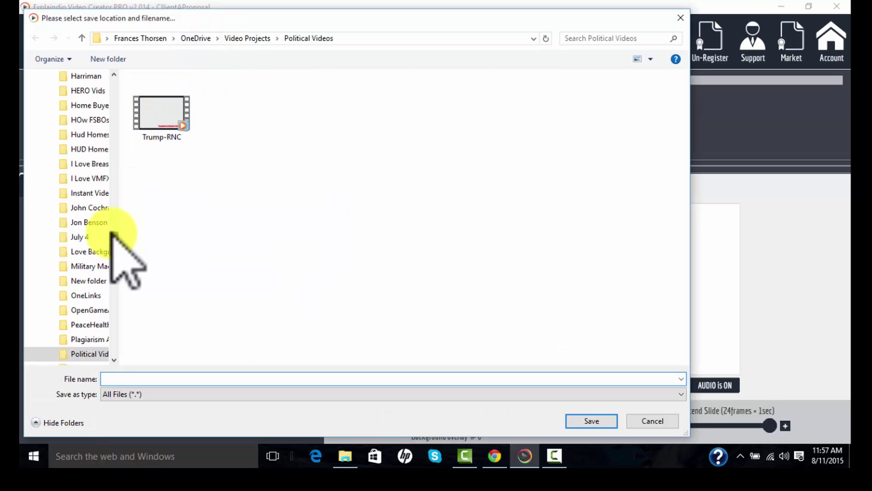
pyautogui.scroll(2, 113, 192)
pyautogui.moveTo(113, 192); pyautogui.dragTo(119, 84)
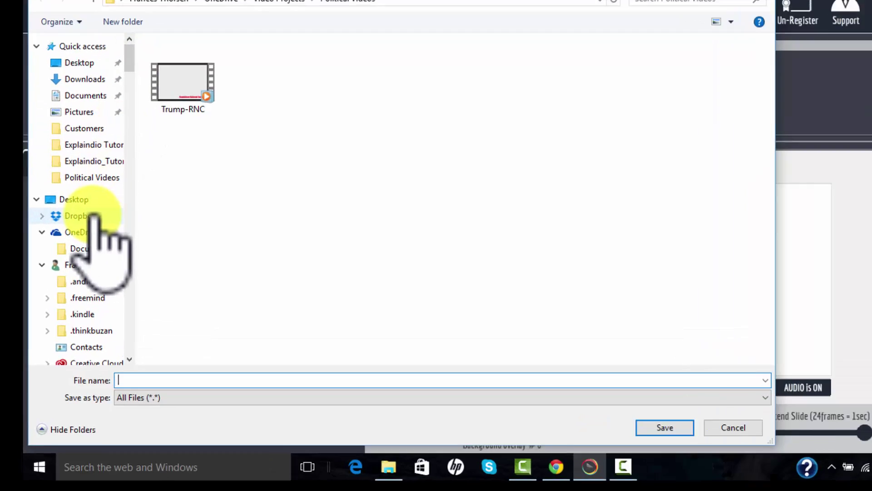
pyautogui.click(81, 231)
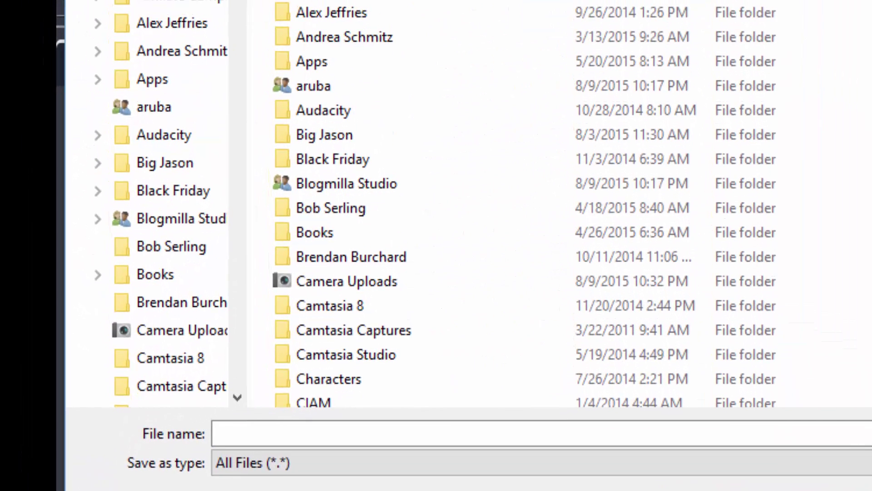
pyautogui.scroll(-20, 454, 205)
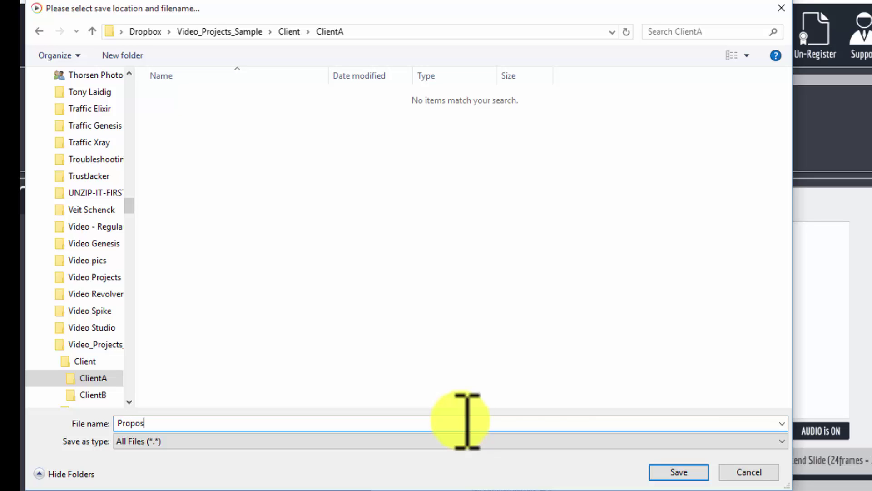
pyautogui.click(700, 473)
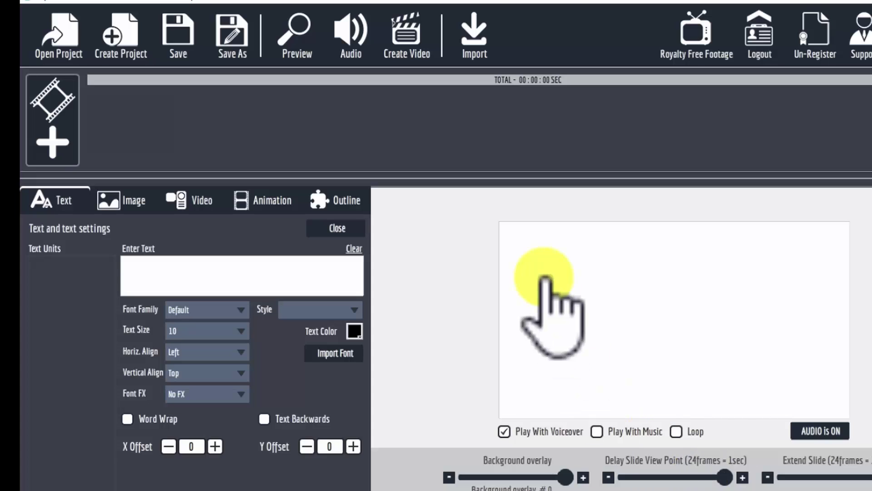
# Add a new scene holding the Sales Letter image-center bottom-text explainer slide.
pyautogui.click(50, 141)
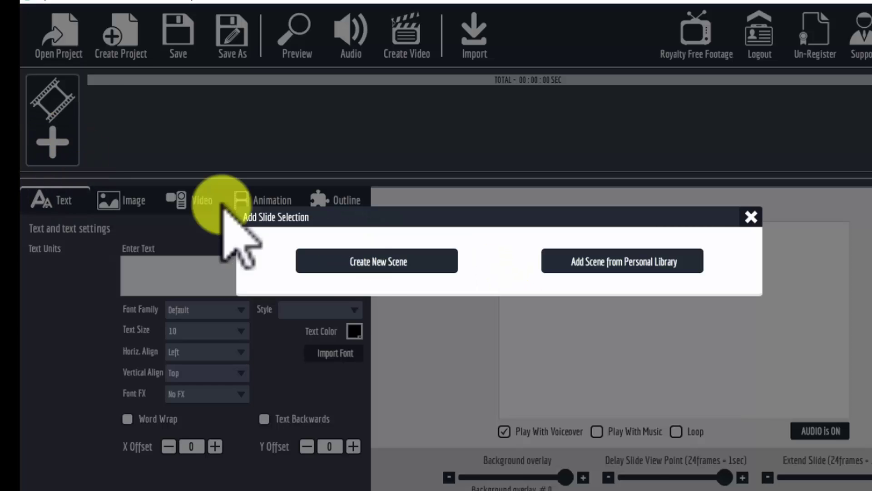
pyautogui.click(356, 259)
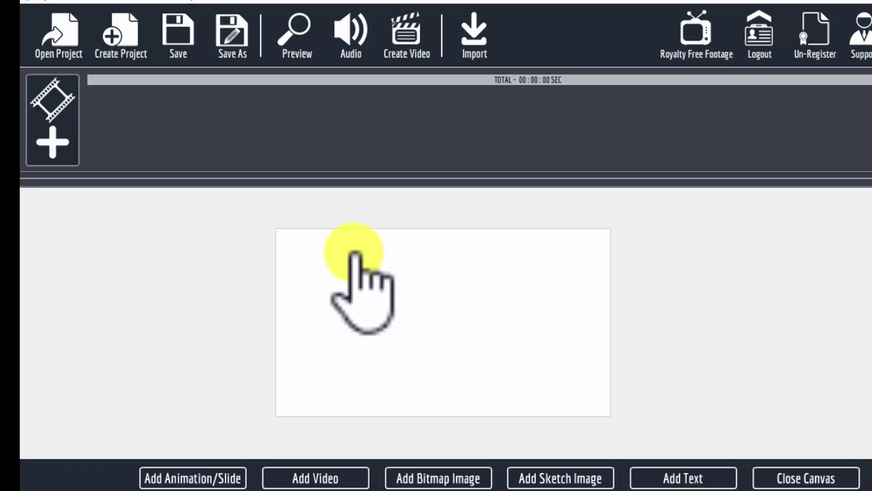
pyautogui.click(198, 477)
pyautogui.click(390, 261)
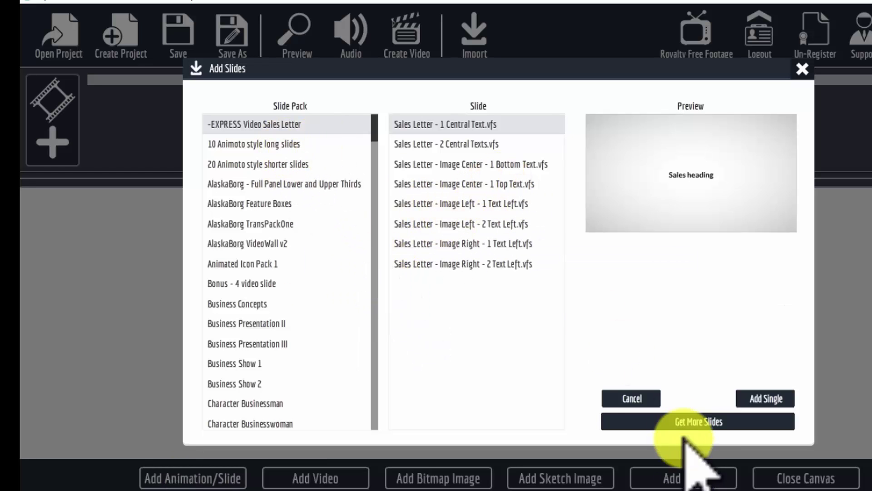
pyautogui.click(454, 164)
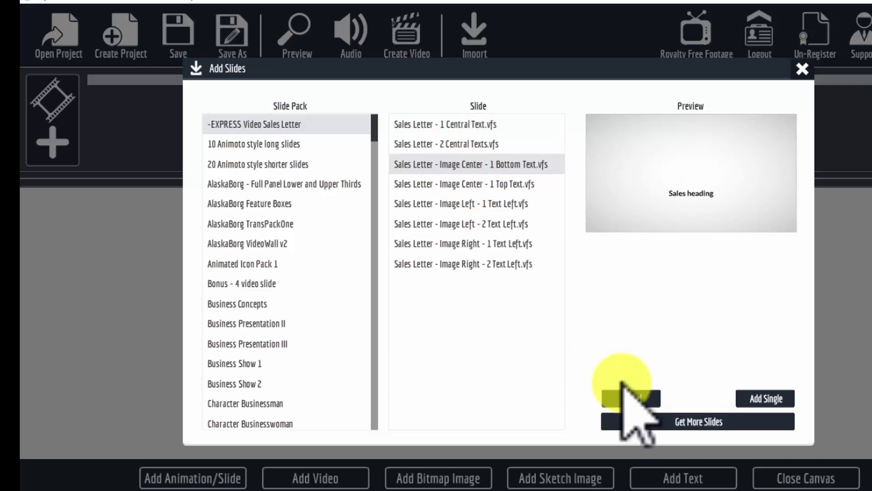
pyautogui.click(767, 399)
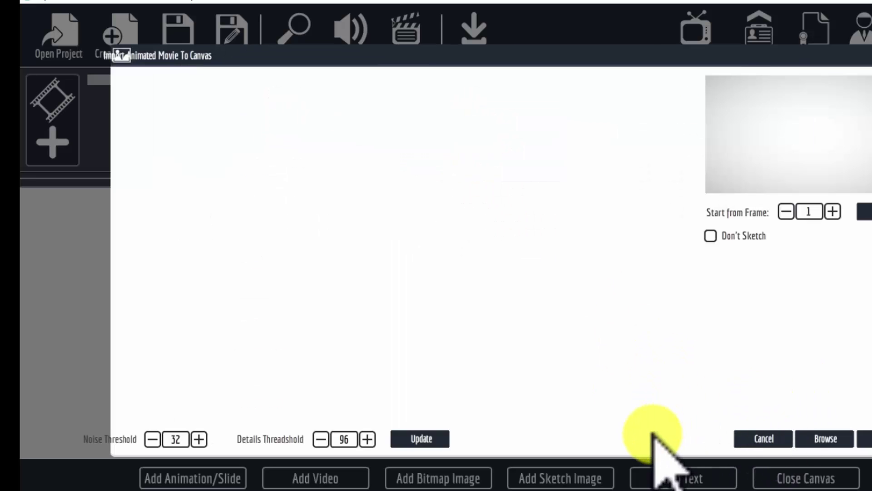
pyautogui.click(748, 434)
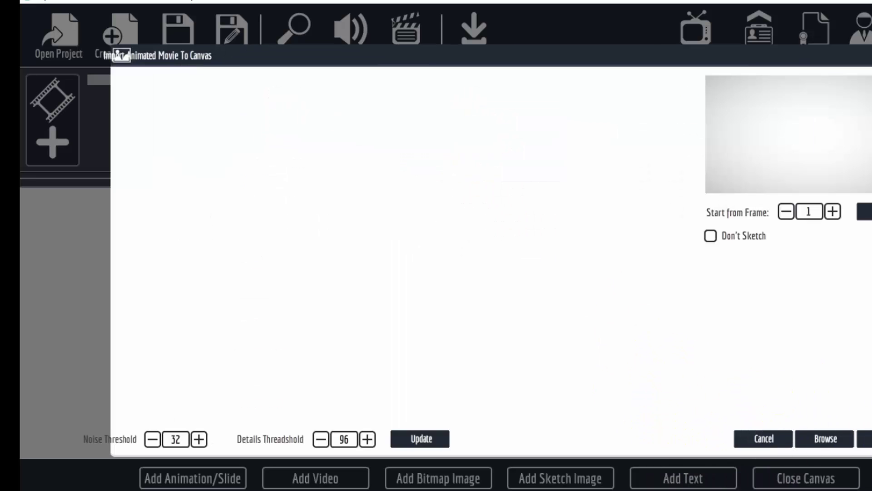
pyautogui.click(865, 438)
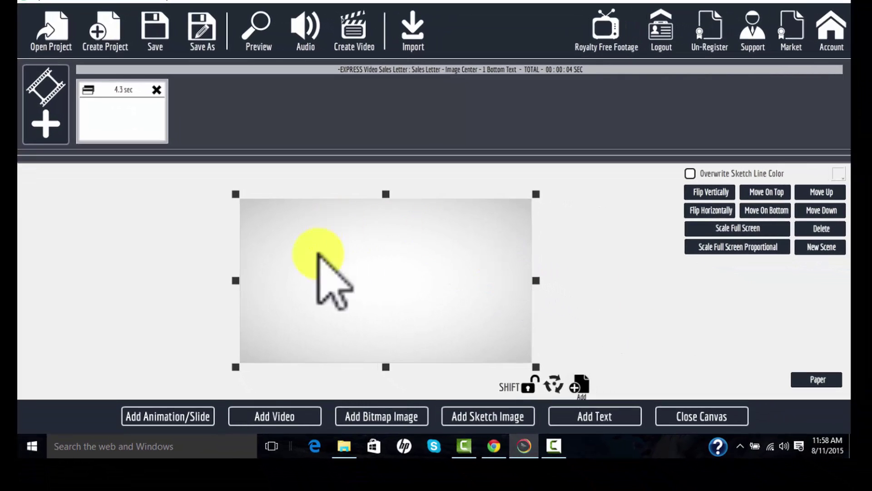
# Add the VideoWall-01 slide from the AlaskaBorg VideoWall v2 pack as a second scene.
pyautogui.click(191, 415)
pyautogui.click(295, 228)
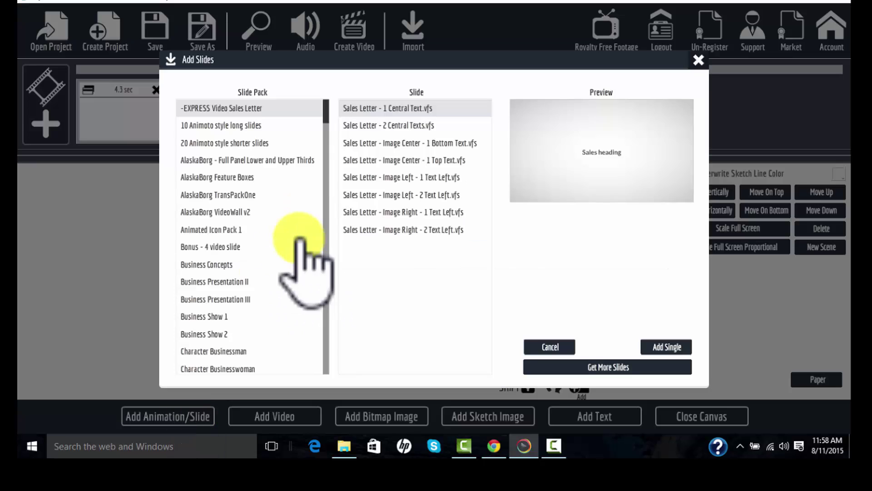
pyautogui.click(250, 217)
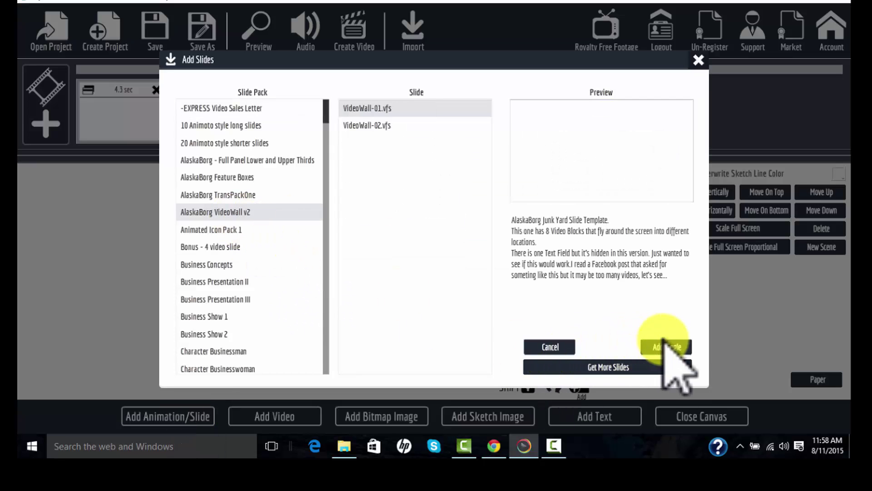
pyautogui.click(666, 348)
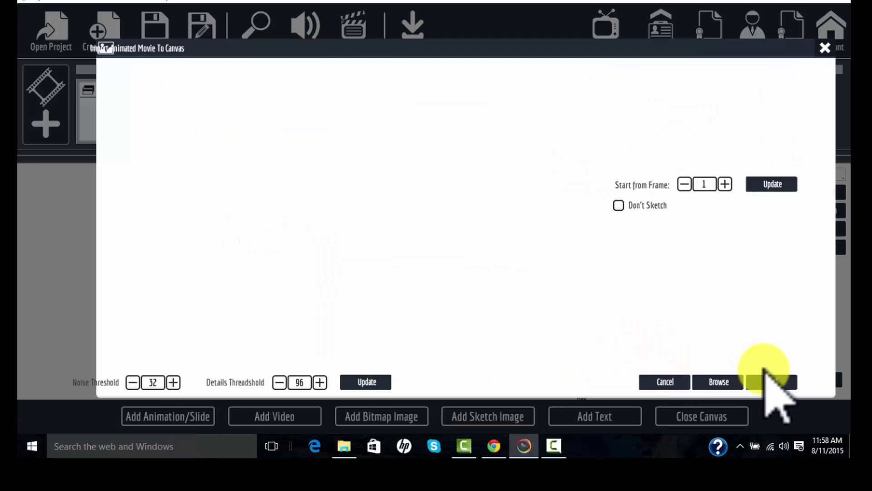
pyautogui.click(770, 382)
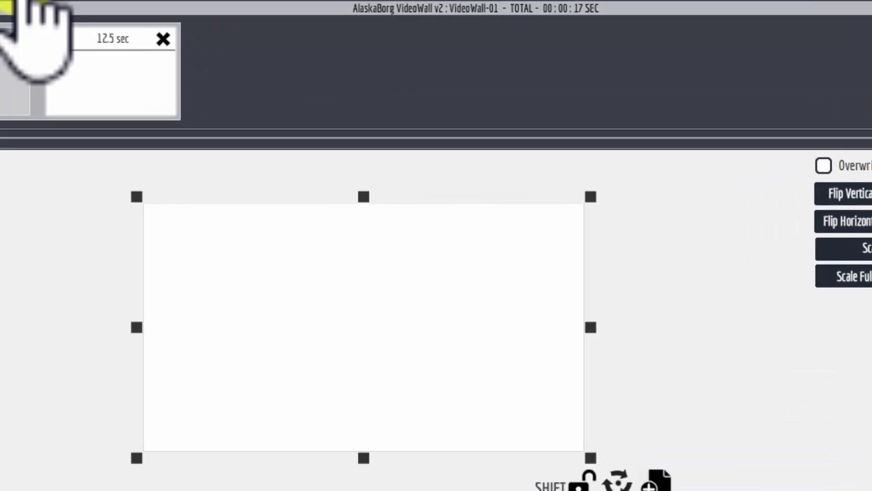
# Save over the existing Proposal project, keeping a zip archive copy.
pyautogui.click(34, 10)
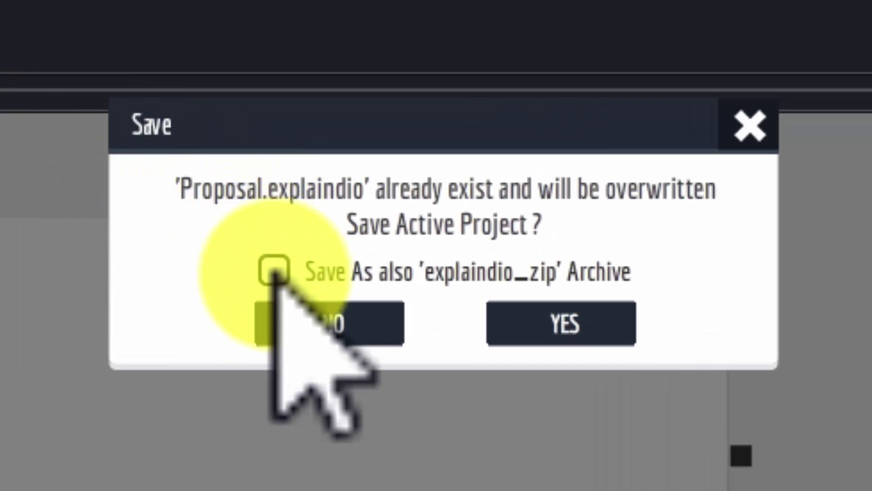
pyautogui.click(591, 338)
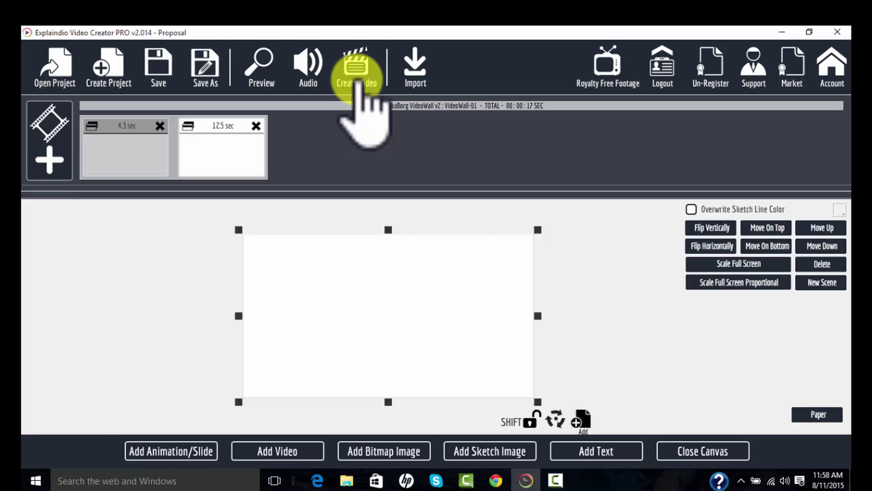
# Set the video export to write to the ClientA folder at 1920x1080 HD.
pyautogui.click(357, 71)
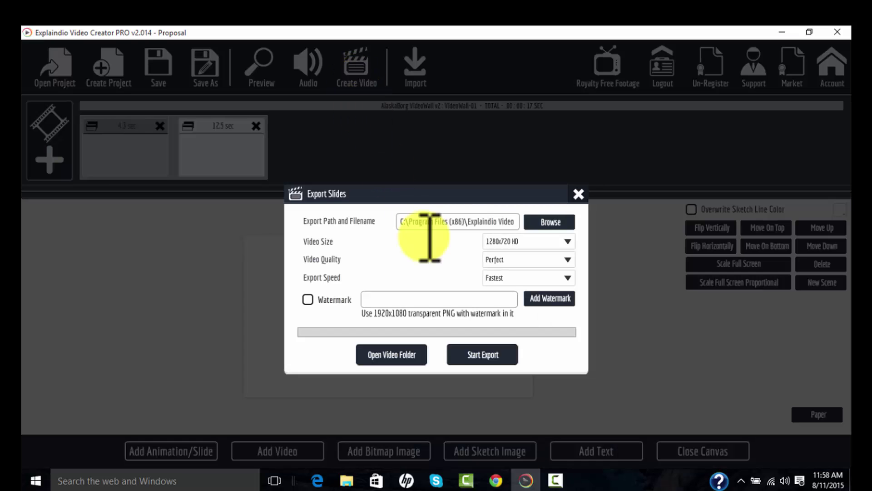
pyautogui.click(536, 222)
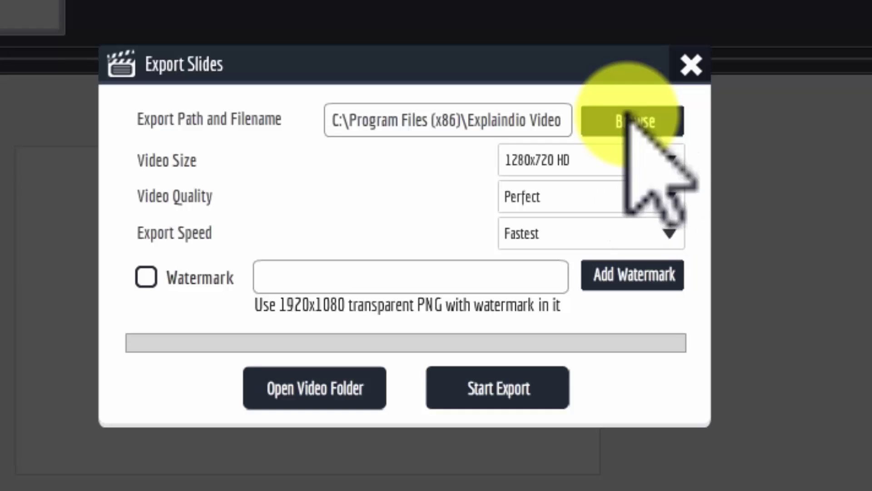
pyautogui.click(629, 117)
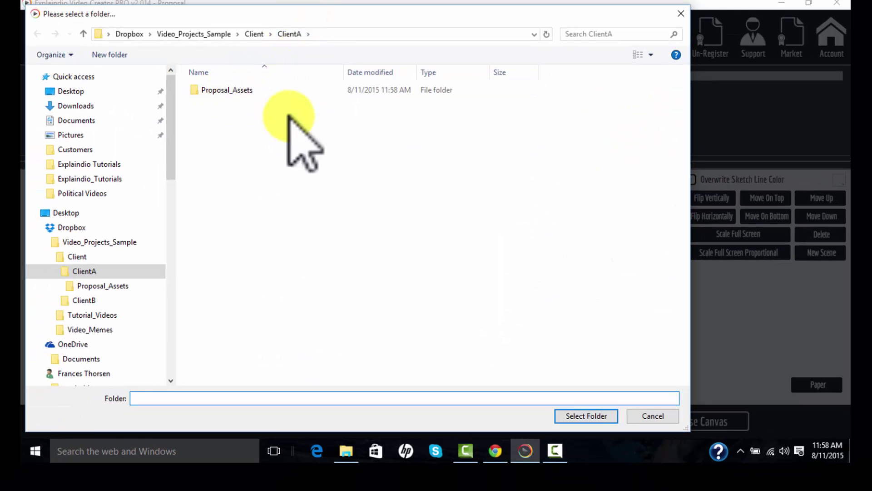
pyautogui.click(586, 416)
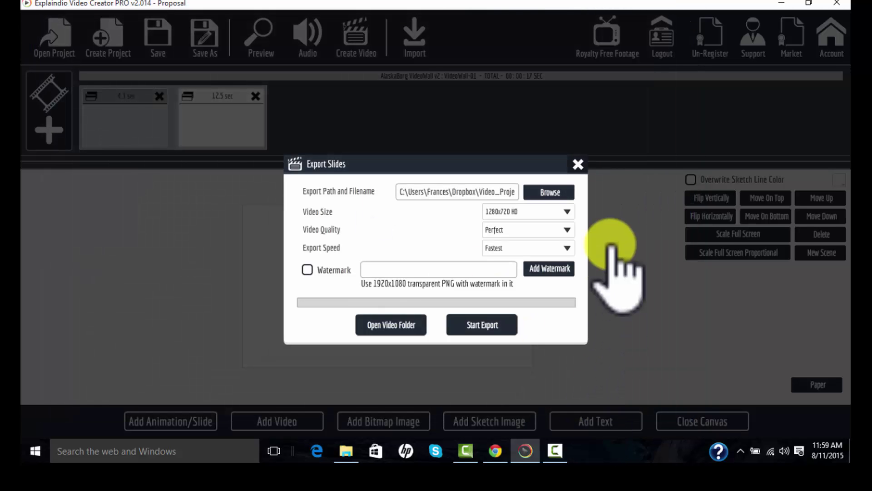
pyautogui.click(568, 211)
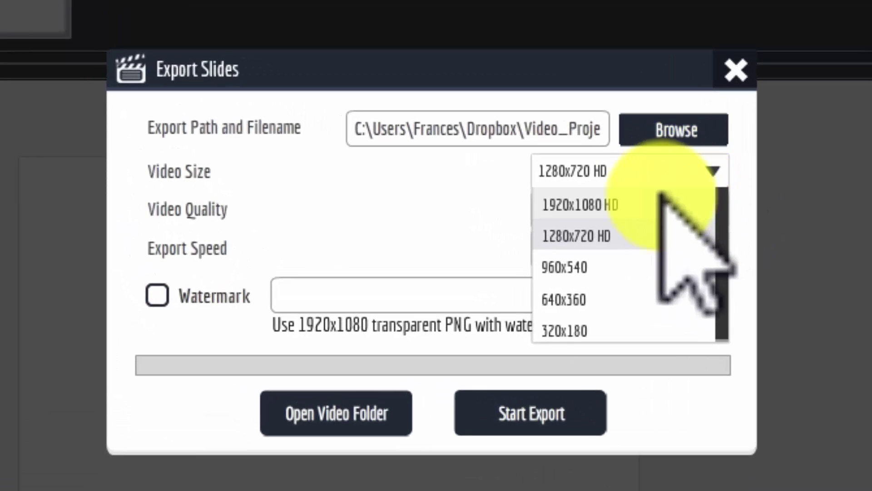
pyautogui.click(651, 206)
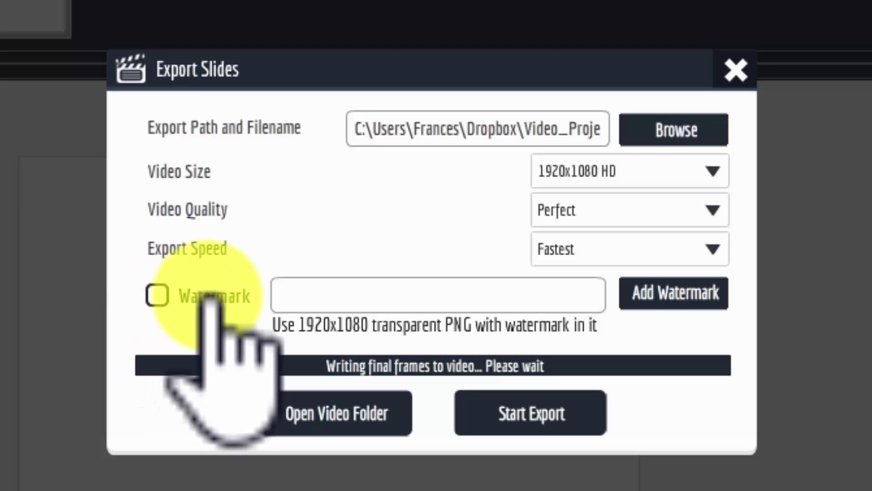
# Run the 1920x1080 export and wait for Export Complete.
pyautogui.click(322, 415)
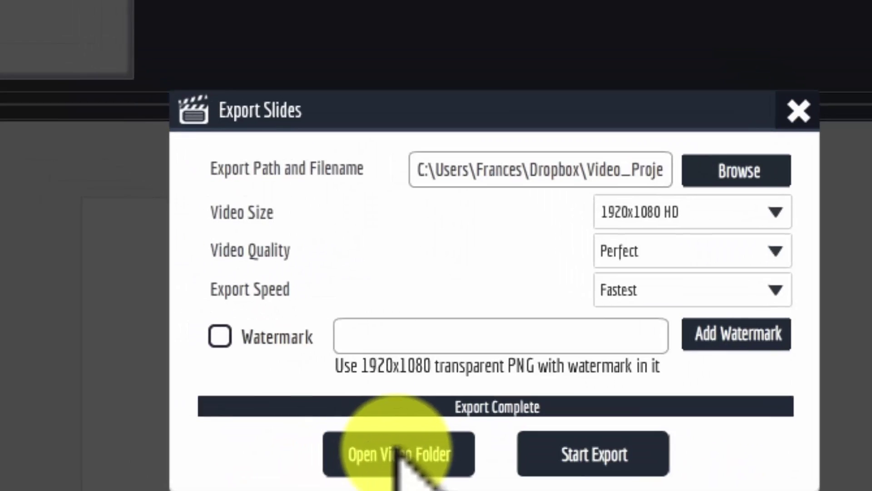
# Open the export folder, browse Proposal_Assets and Slide0, then return to ClientA.
pyautogui.click(334, 411)
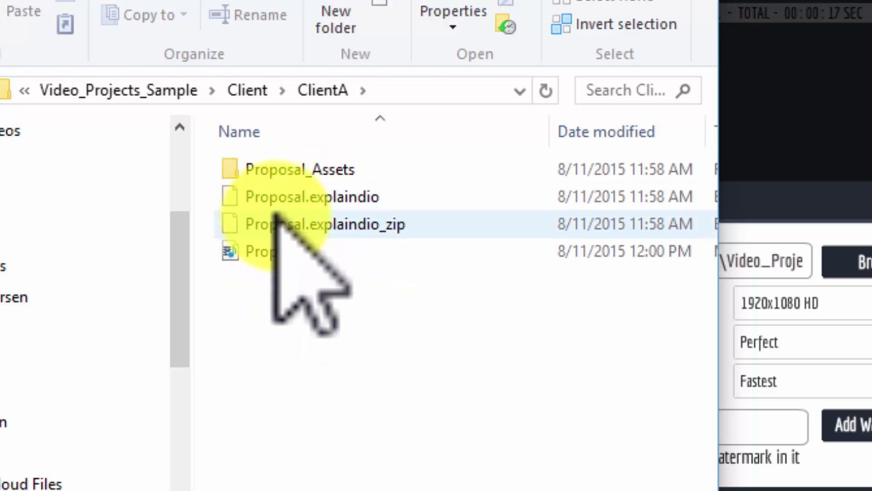
pyautogui.doubleClick(233, 166)
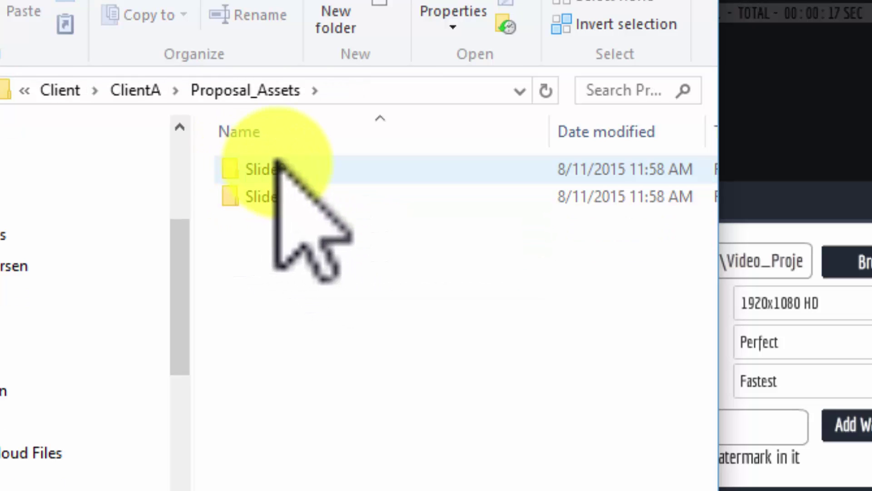
pyautogui.doubleClick(236, 165)
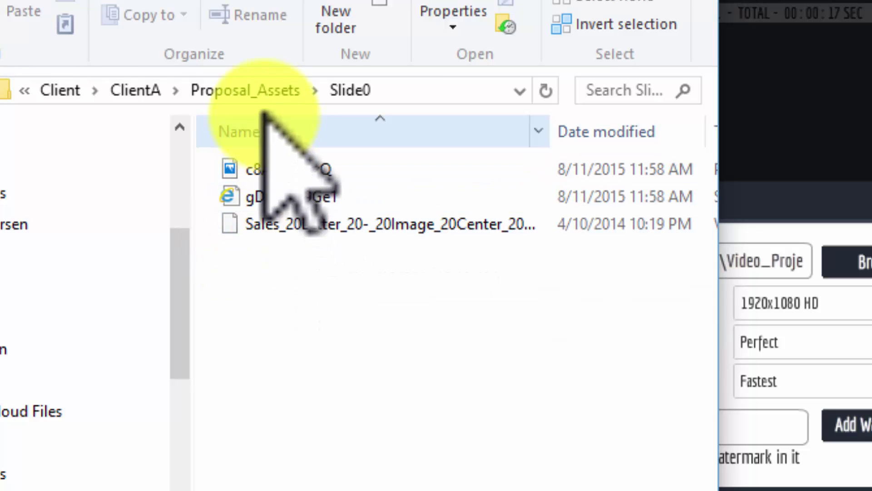
pyautogui.click(262, 89)
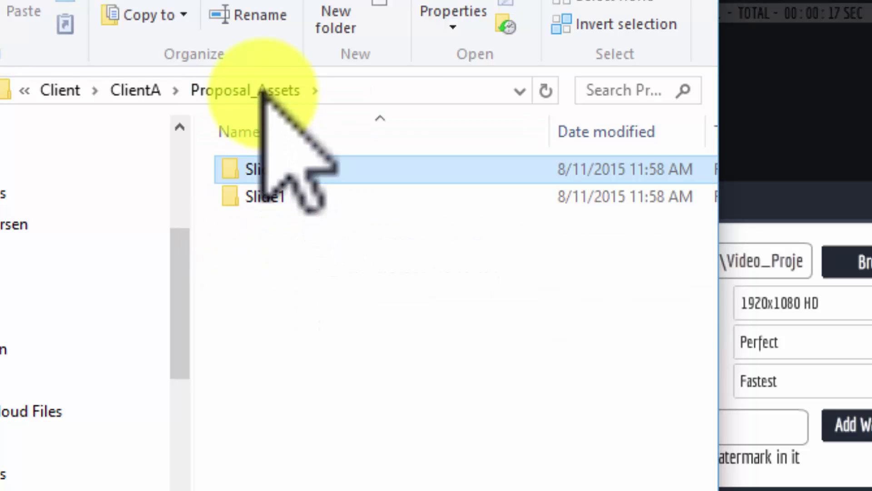
pyautogui.click(128, 90)
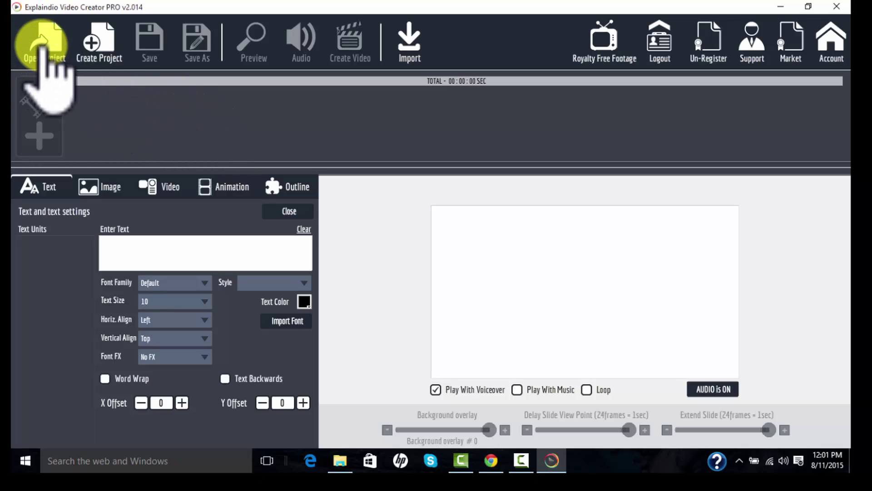
# Reopen Proposal.explaindio from the Dropbox ClientA folder, restoring both 17-second scenes.
pyautogui.click(43, 47)
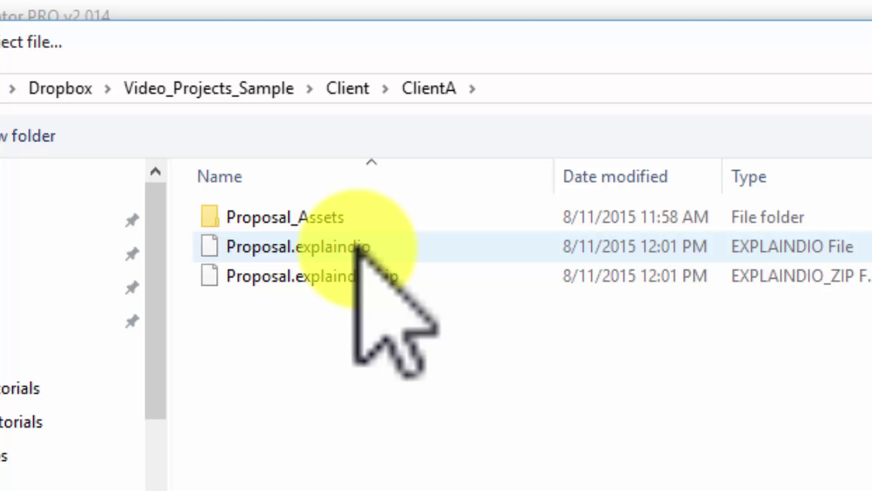
pyautogui.click(356, 248)
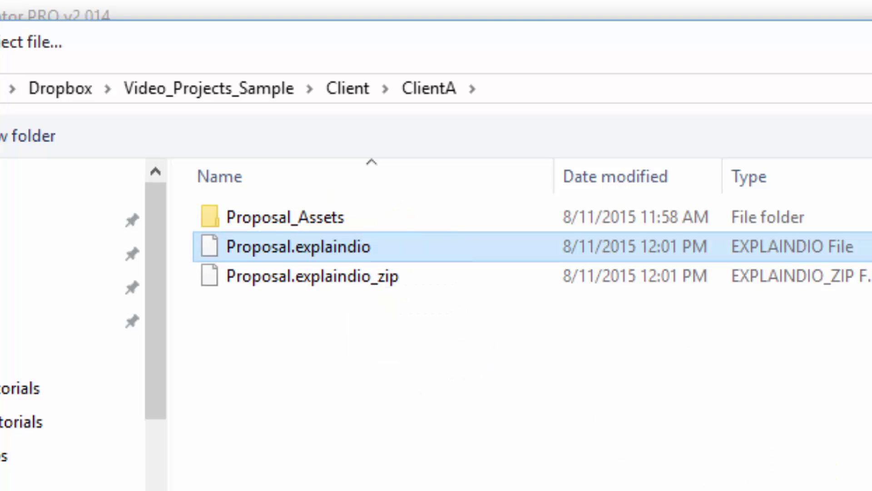
pyautogui.press('Return')
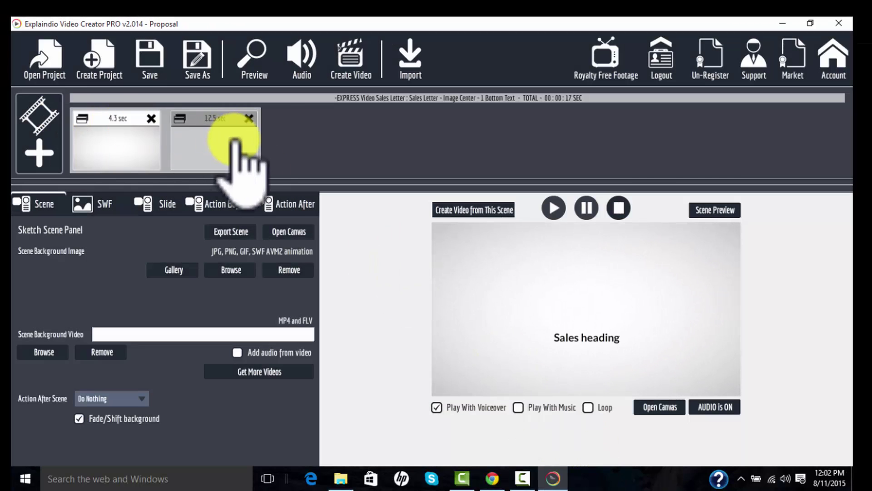
pyautogui.click(212, 144)
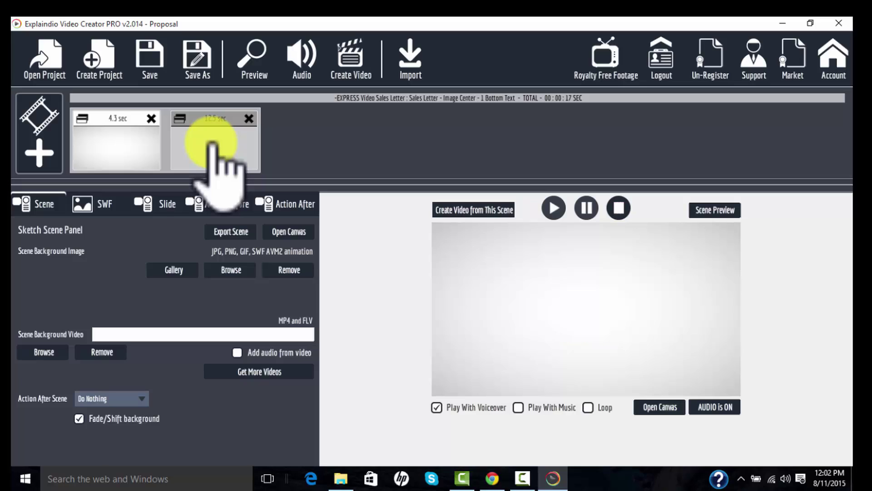
pyautogui.click(193, 73)
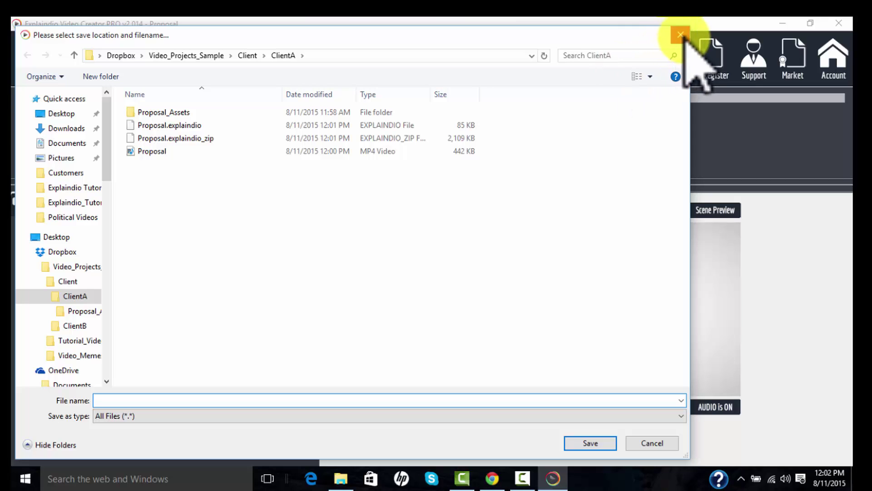
pyautogui.click(654, 445)
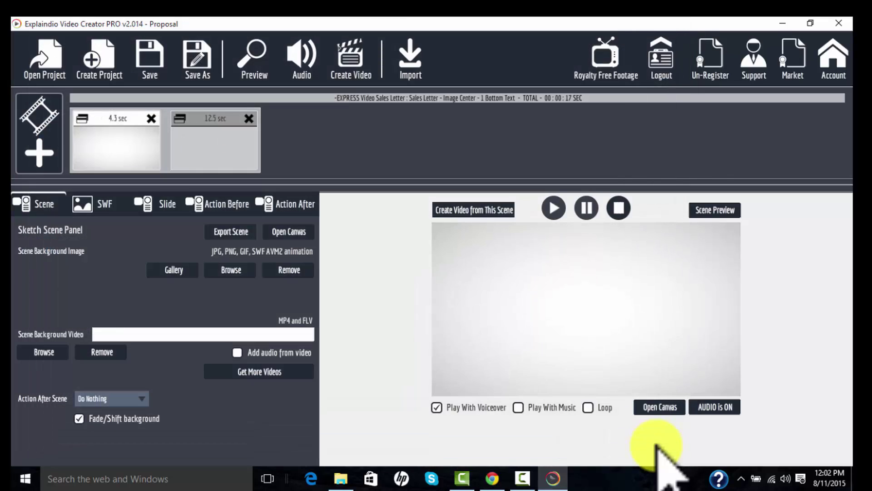